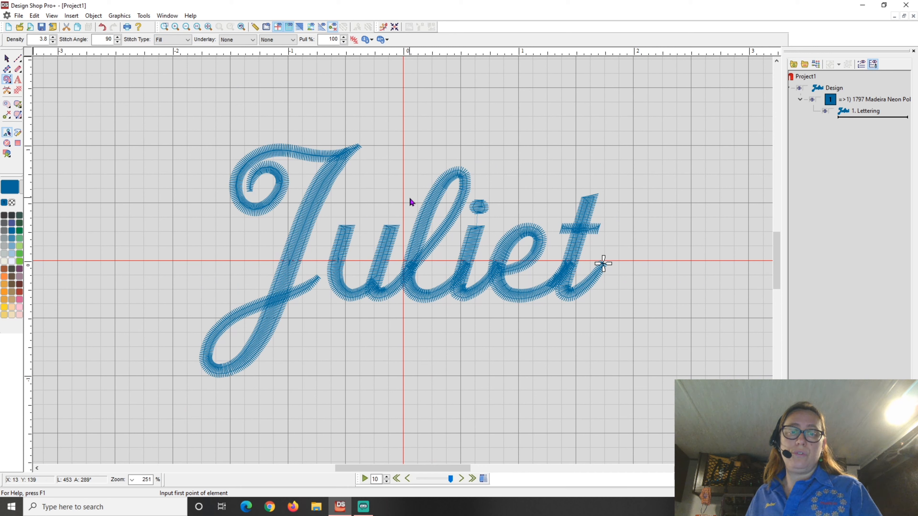
- Outline the upper side of "uliet" with the fill shape, from beside the J's stem over the l and around the top of the t
click(341, 207)
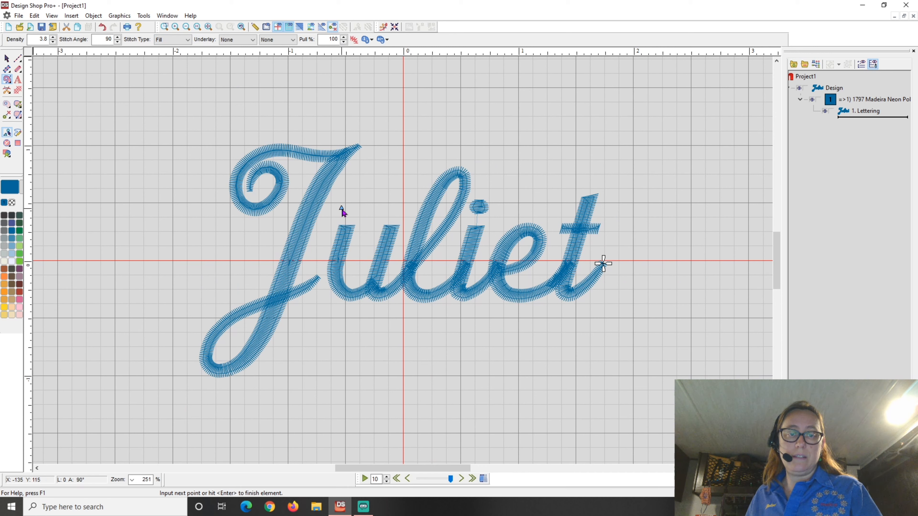
click(403, 209)
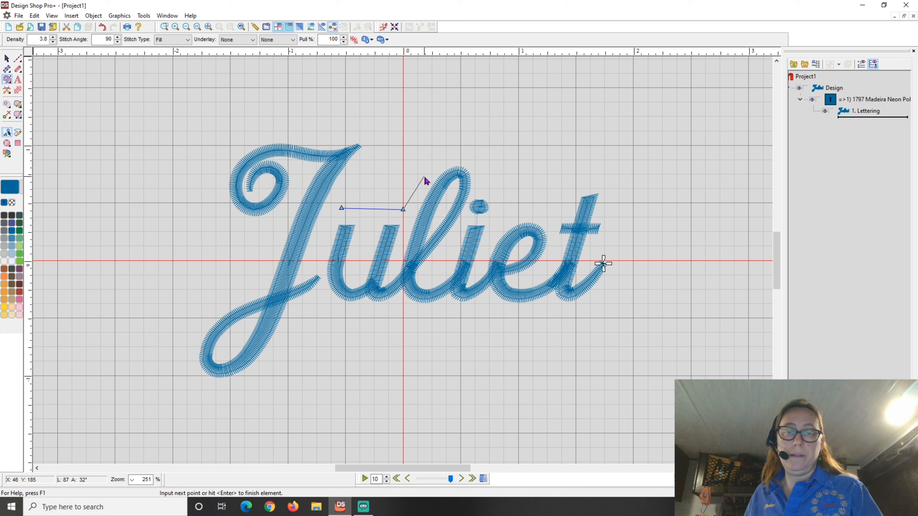
click(463, 161)
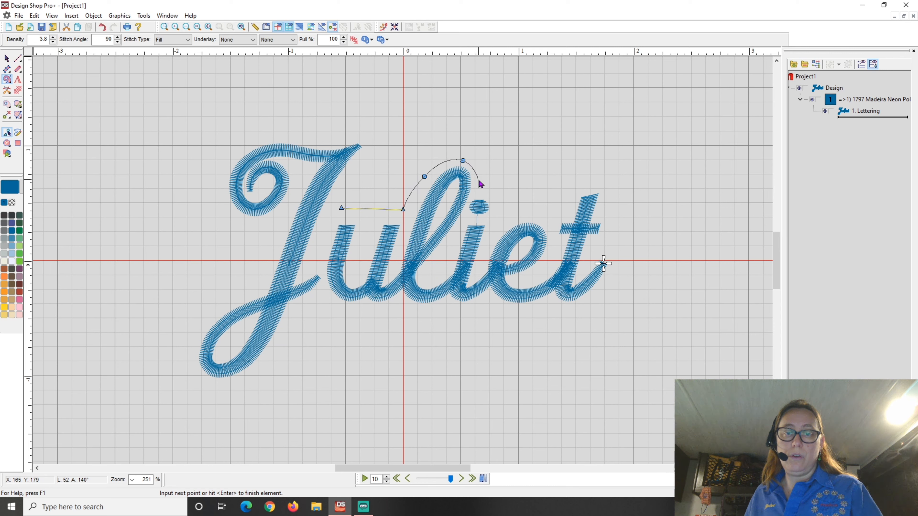
click(499, 215)
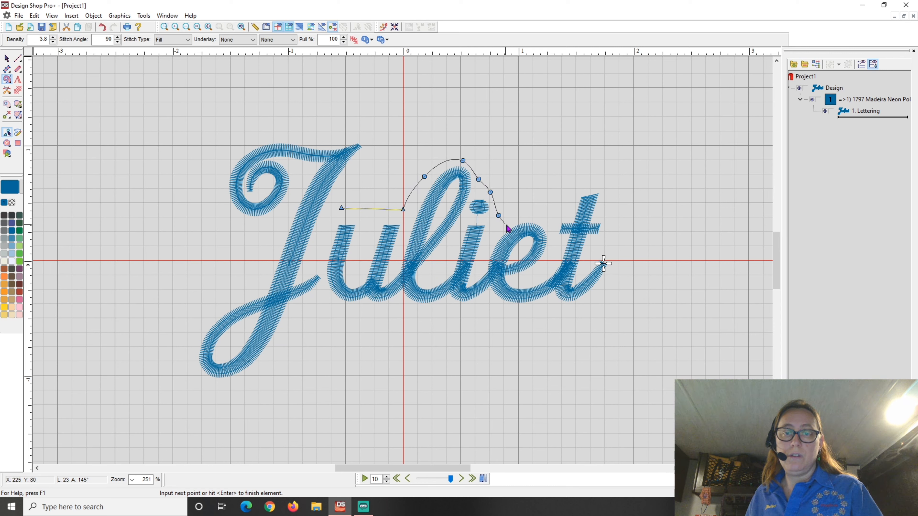
right_click(548, 215)
click(565, 214)
click(576, 189)
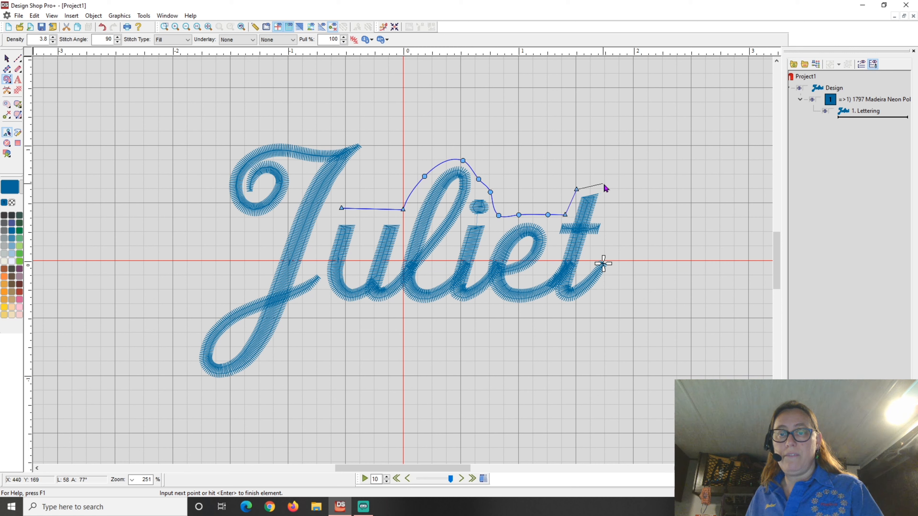
click(611, 182)
click(606, 215)
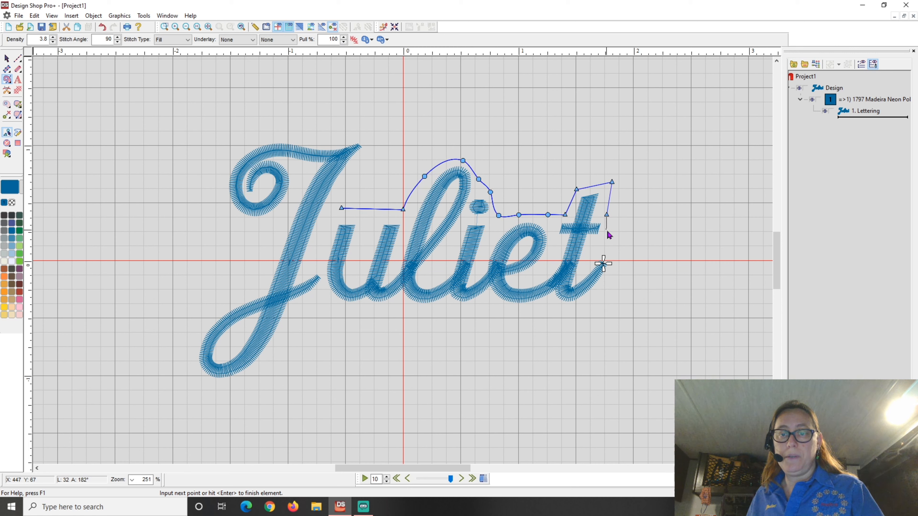
click(602, 242)
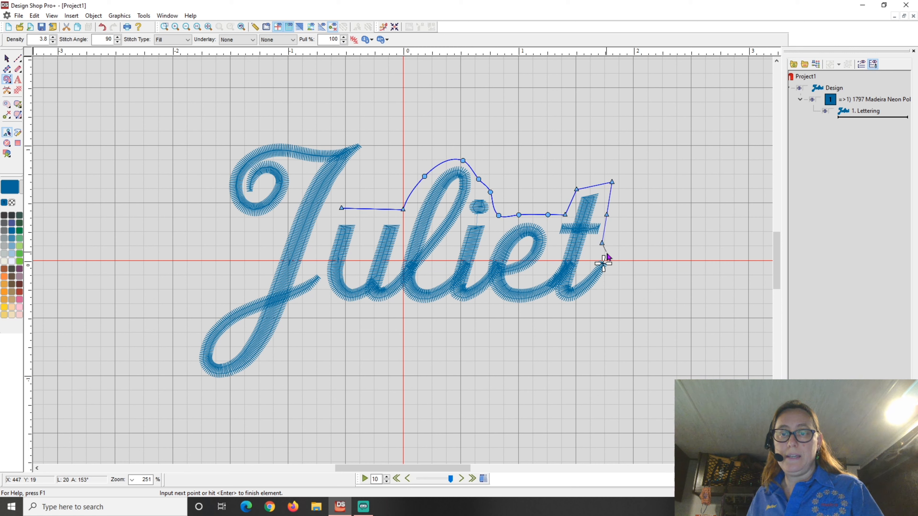
- Continue the outline around the t's tail and along the underside of the lowercase letters with curve points, back towards the J
click(613, 265)
right_click(600, 287)
right_click(570, 308)
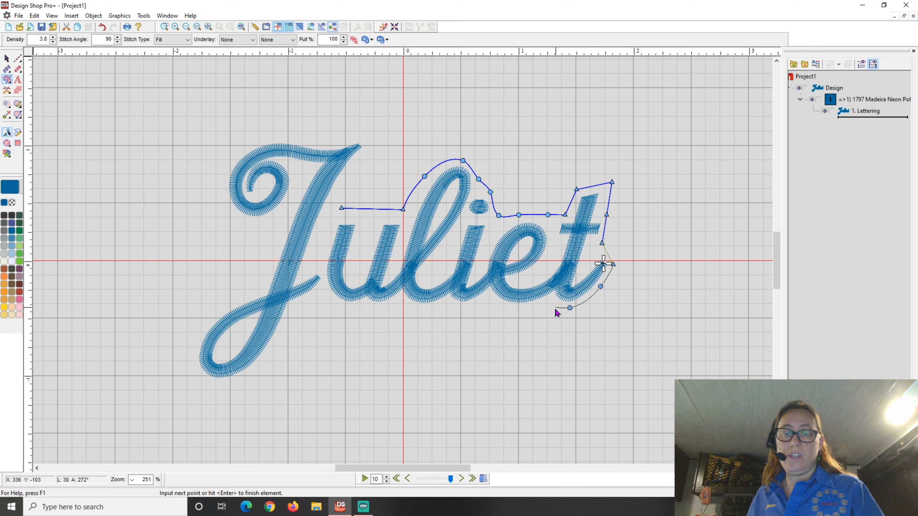
right_click(539, 308)
right_click(495, 309)
right_click(462, 308)
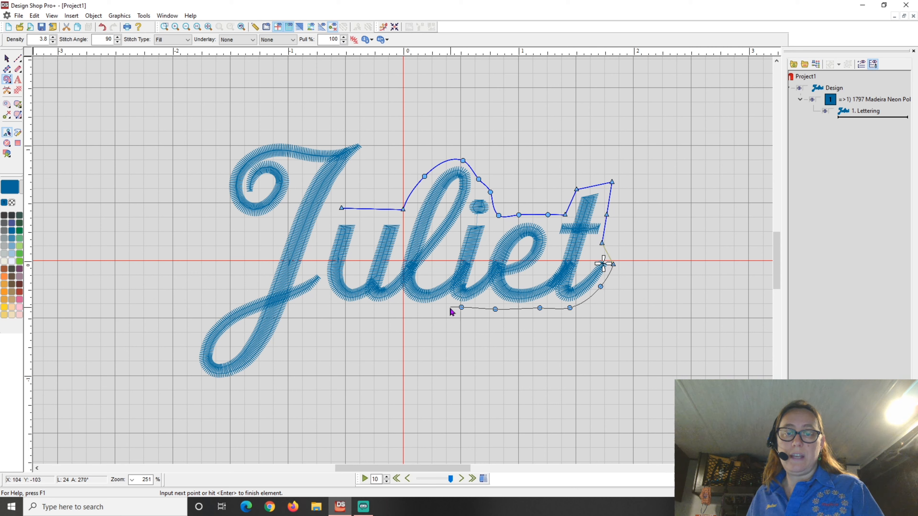
right_click(416, 311)
right_click(391, 305)
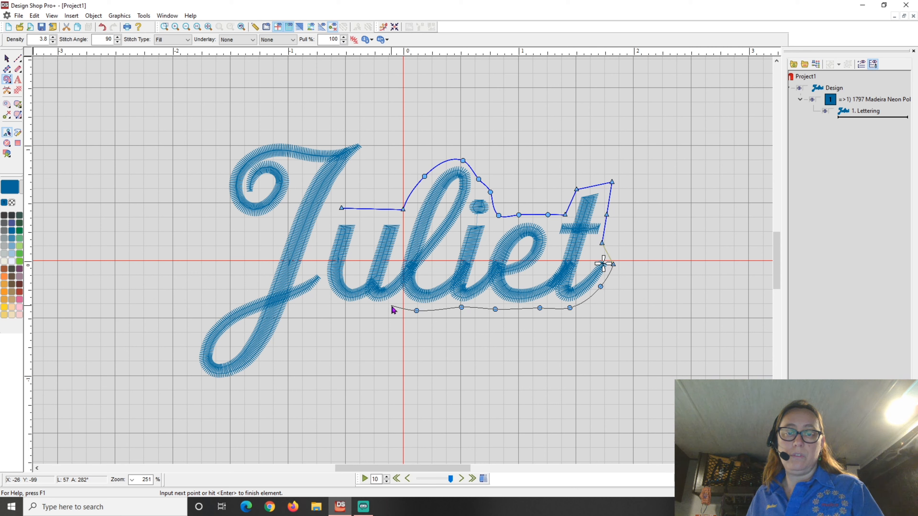
right_click(359, 311)
right_click(334, 308)
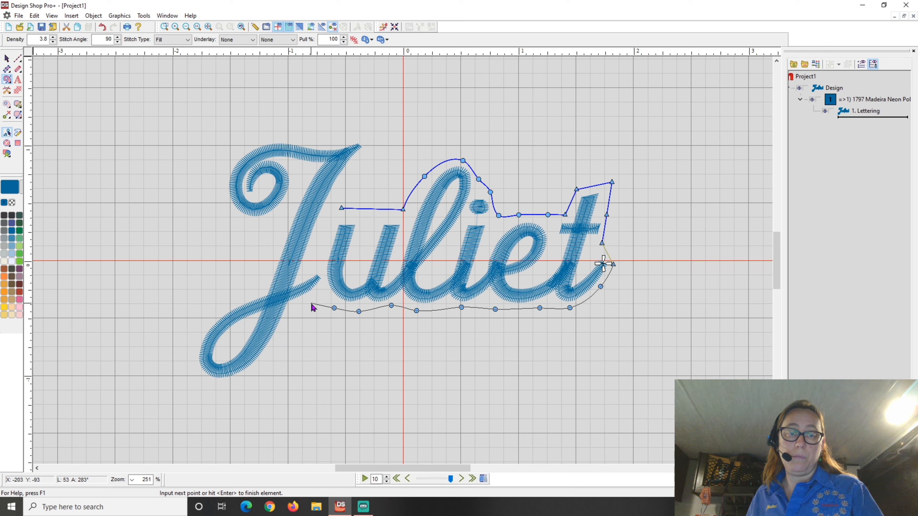
- Trace the outline around the J's lower loop with curve points, ending at a corner left of its stem
click(295, 307)
right_click(267, 364)
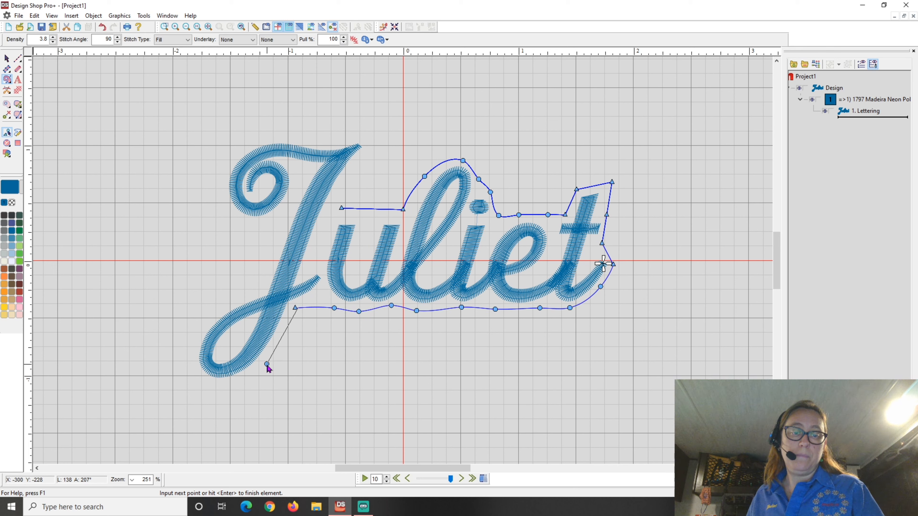
right_click(231, 384)
right_click(195, 375)
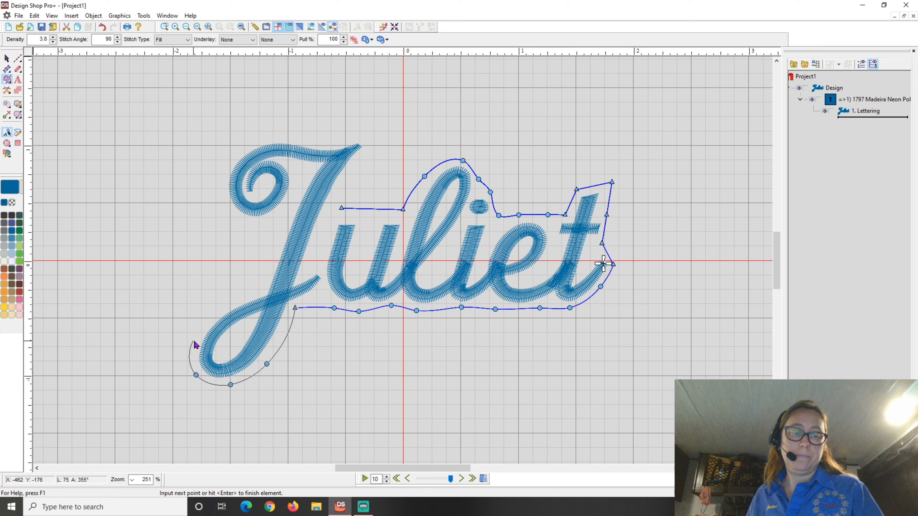
right_click(207, 317)
right_click(242, 296)
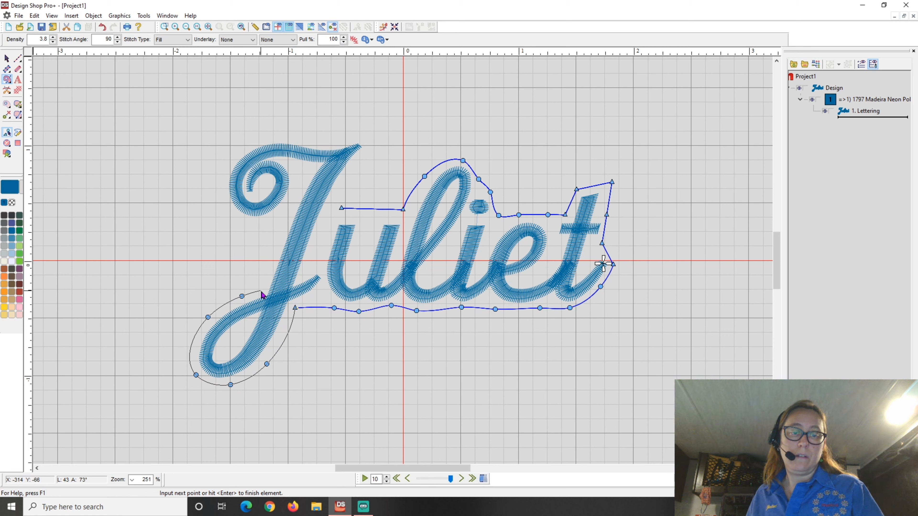
click(260, 290)
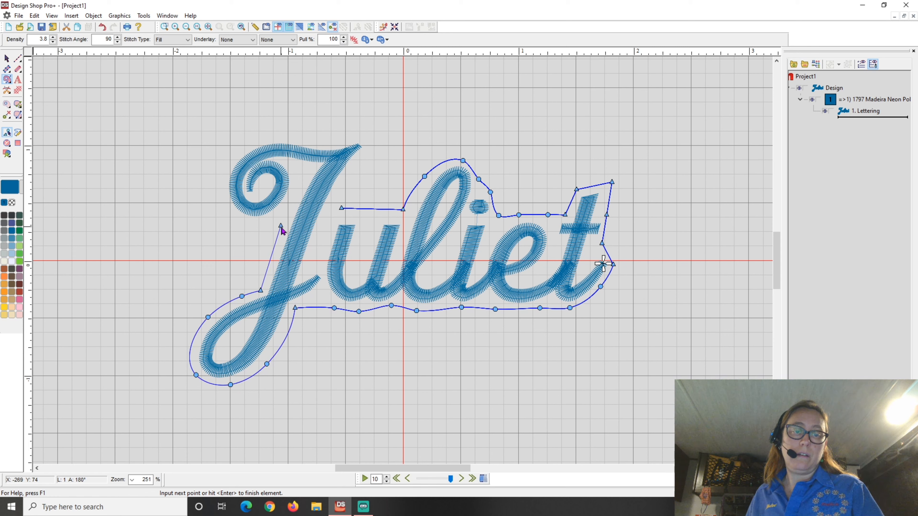
- Trace the outline around the J's upper curl and crossbar to the corner past its tip, replacing the curve point set too close to the curl
right_click(246, 221)
right_click(225, 191)
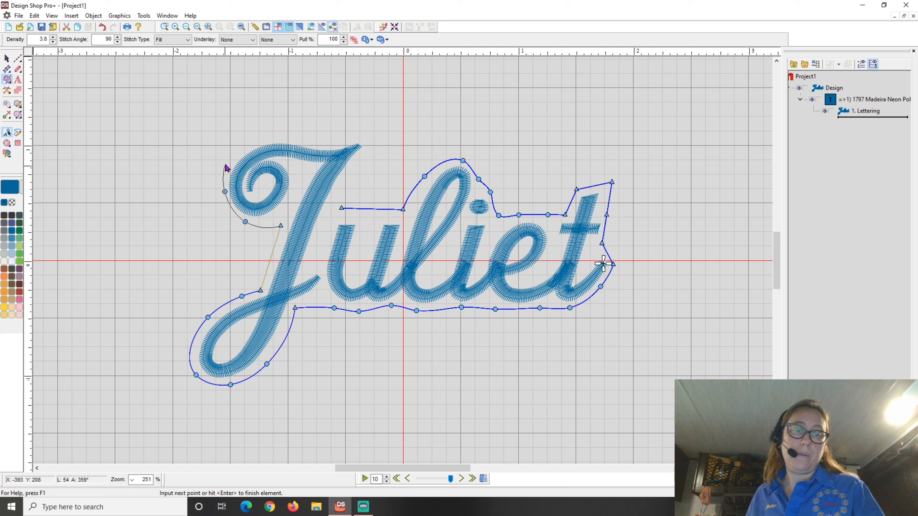
key(BackSpace)
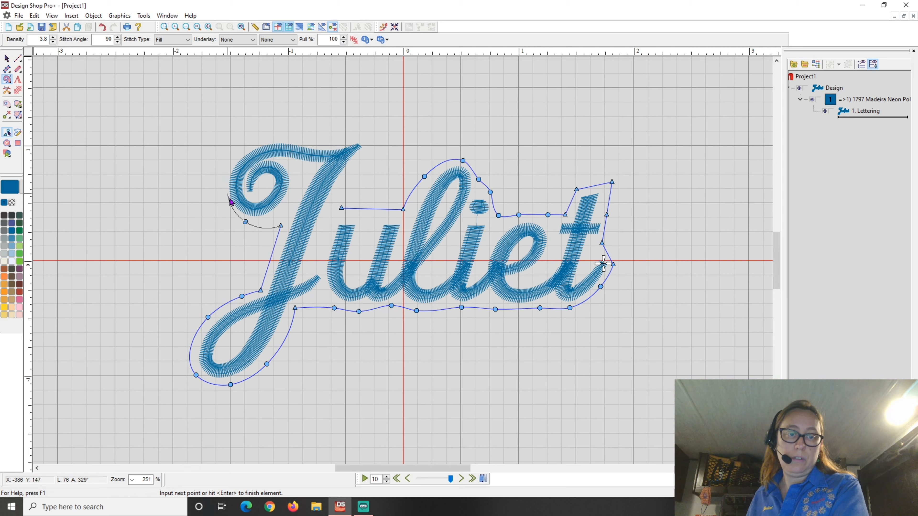
right_click(221, 203)
right_click(223, 157)
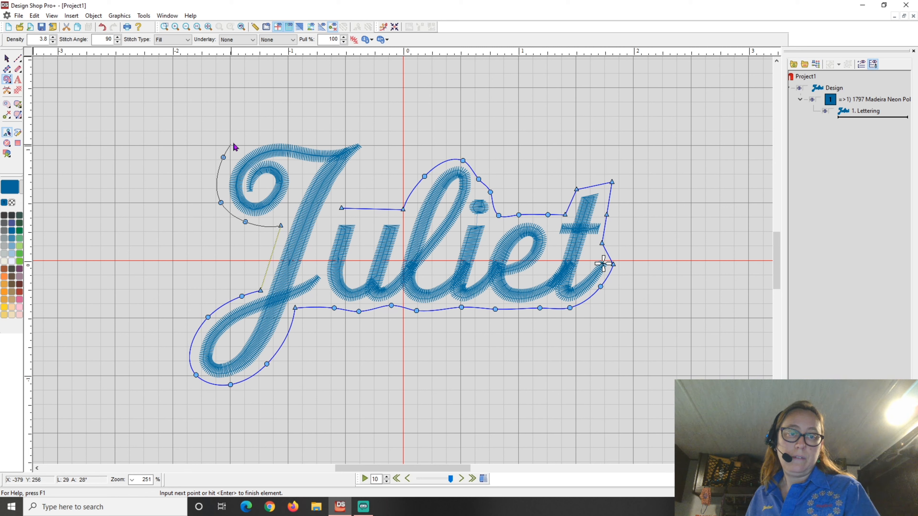
right_click(260, 133)
right_click(300, 130)
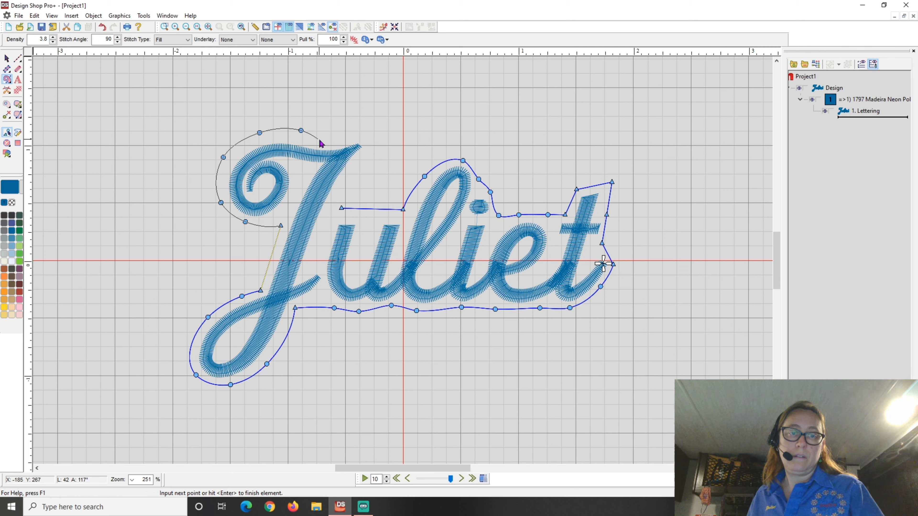
right_click(324, 138)
right_click(364, 136)
click(377, 139)
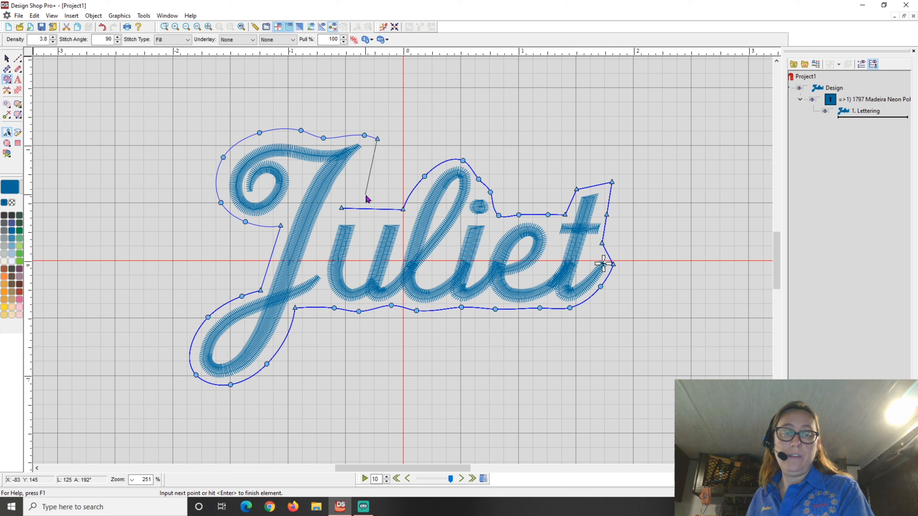
- Complete the outline as a fill without holes, with entry and exit points left of the J's stem and a stitch angle of about 71°
key(Return)
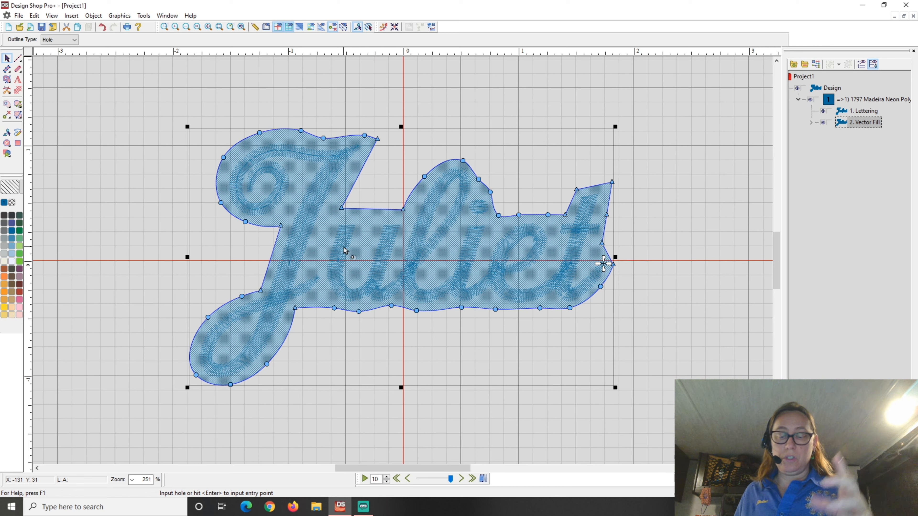
key(Return)
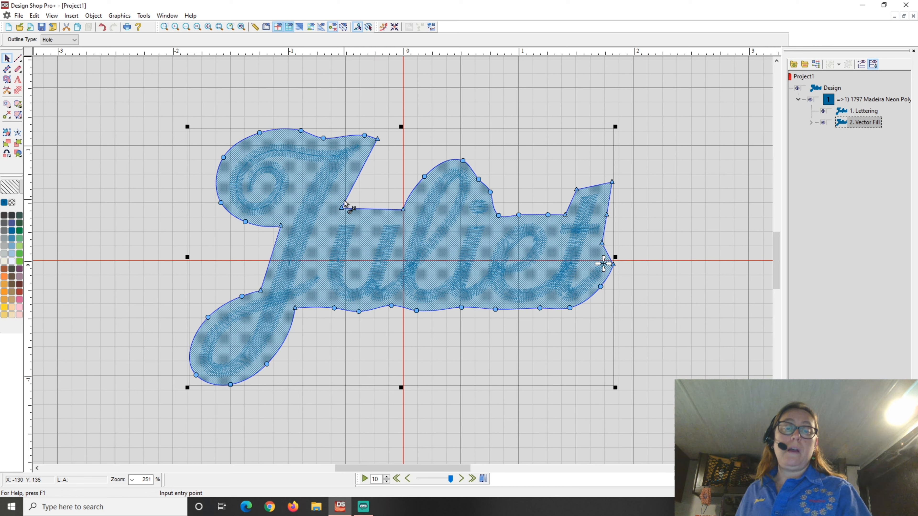
click(278, 231)
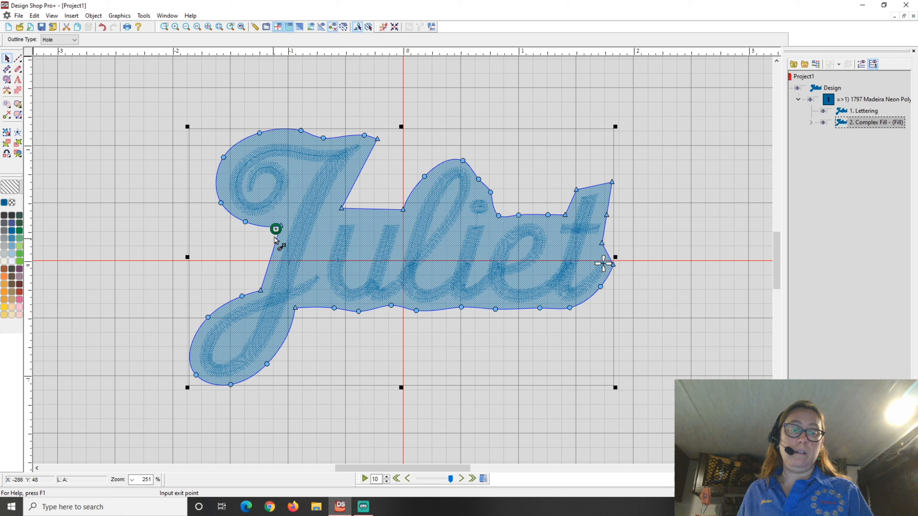
click(279, 232)
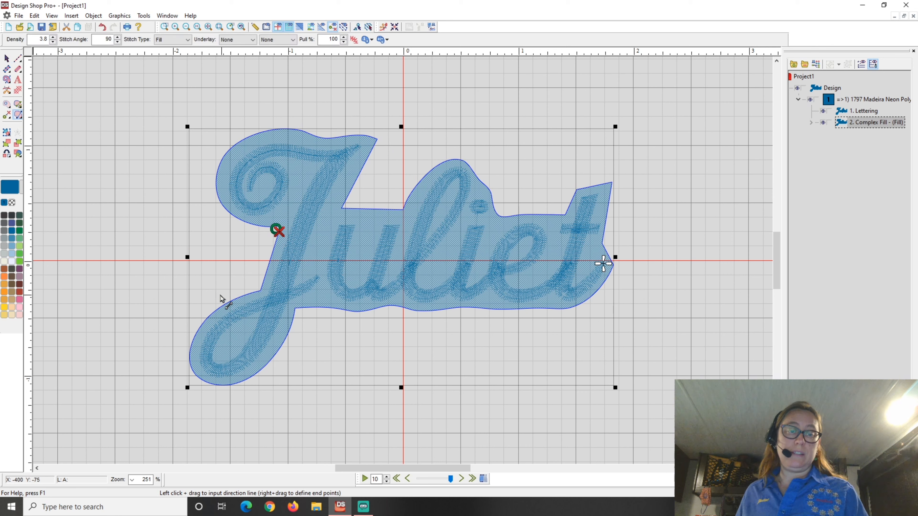
drag(215, 285, 553, 173)
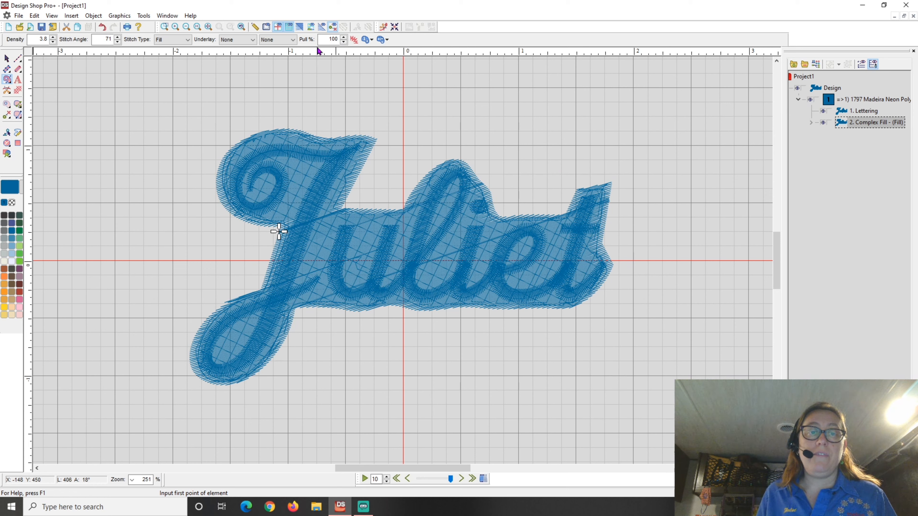
- Display the design in 3D and move the Lettering element after the Complex Fill in the sewing order
click(300, 26)
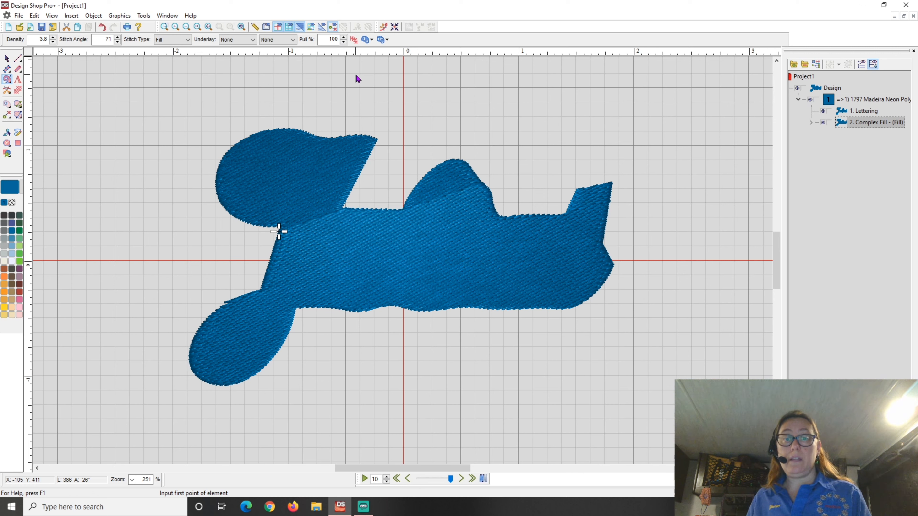
click(872, 113)
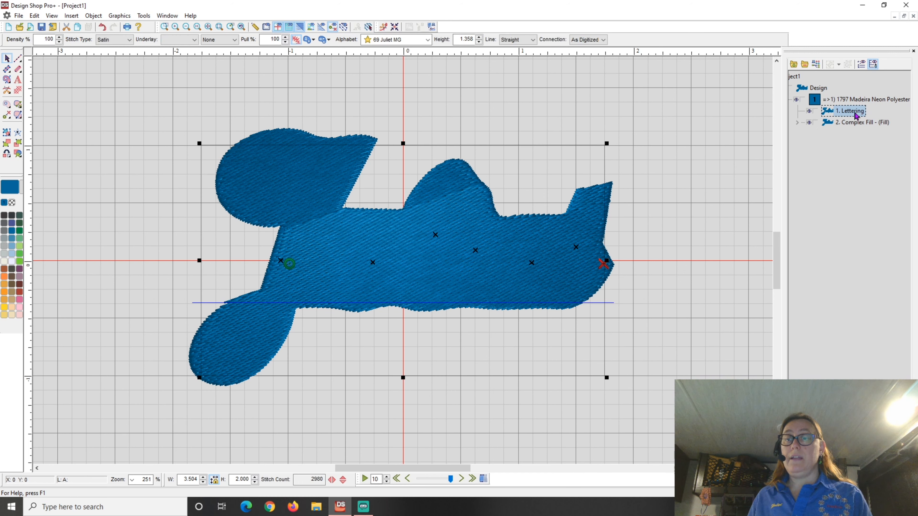
drag(849, 113, 849, 128)
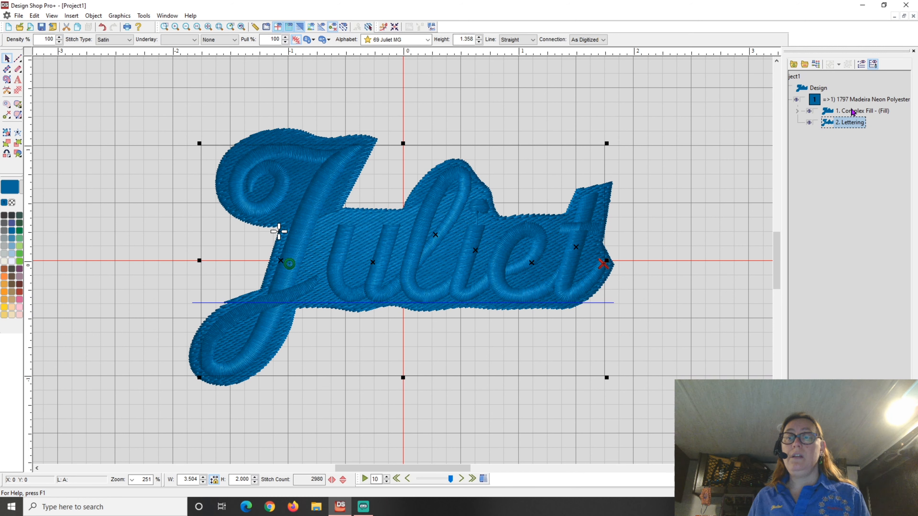
- Recolor the Complex Fill element to the orange thread 1978 Madeira Poly Neon
click(853, 112)
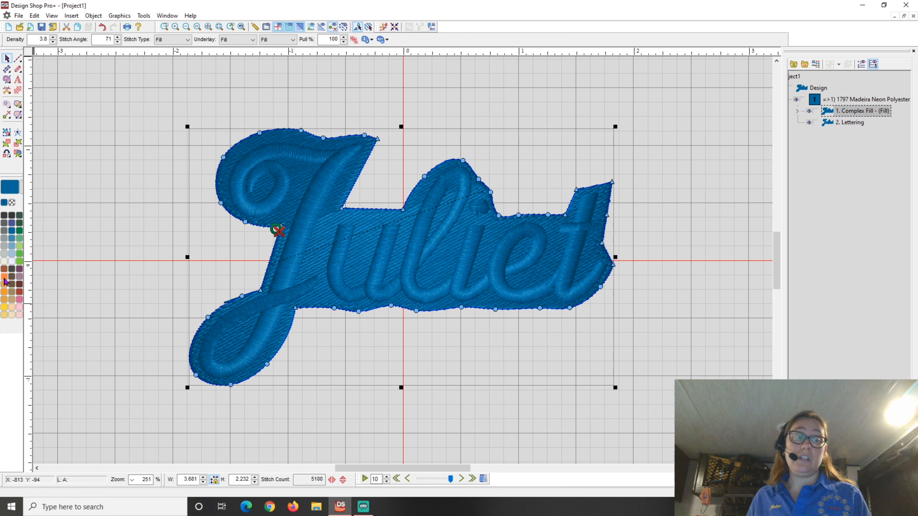
click(5, 282)
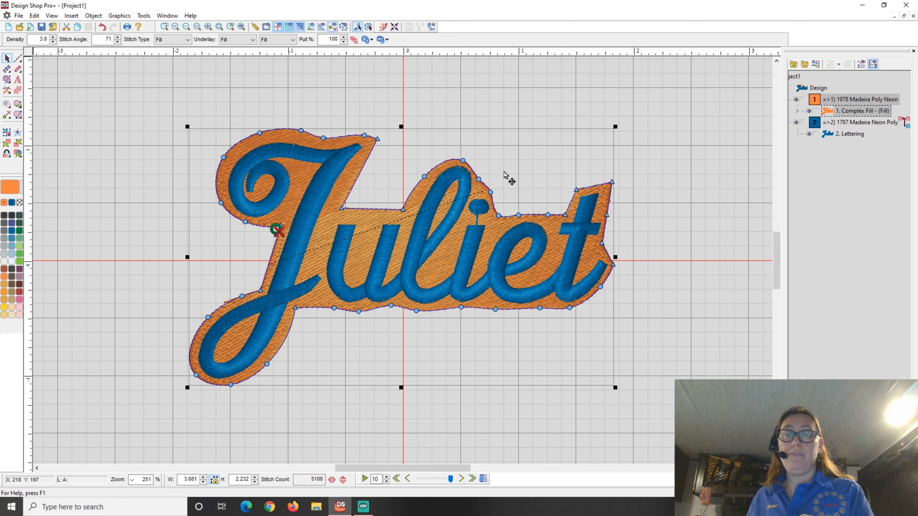
- Set the top stitching density of the orange fill to 30 pt in its object properties
double_click(534, 166)
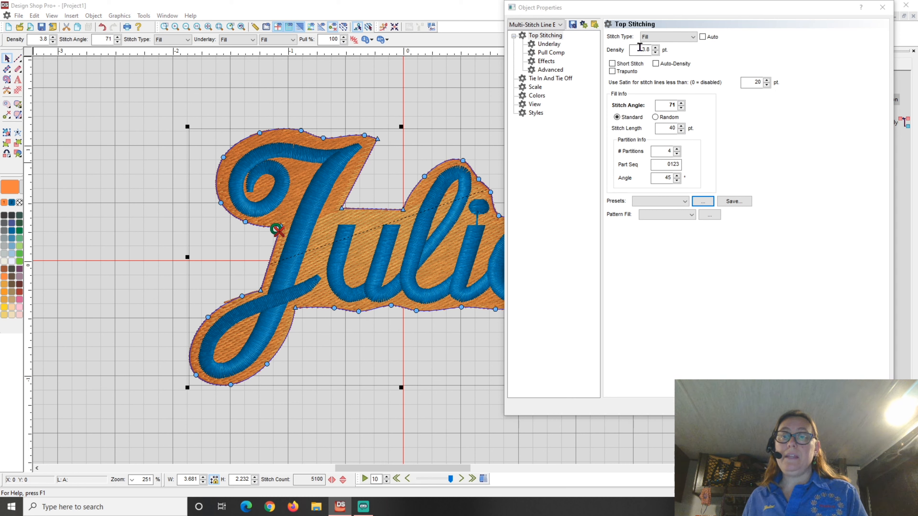
drag(640, 48, 661, 47)
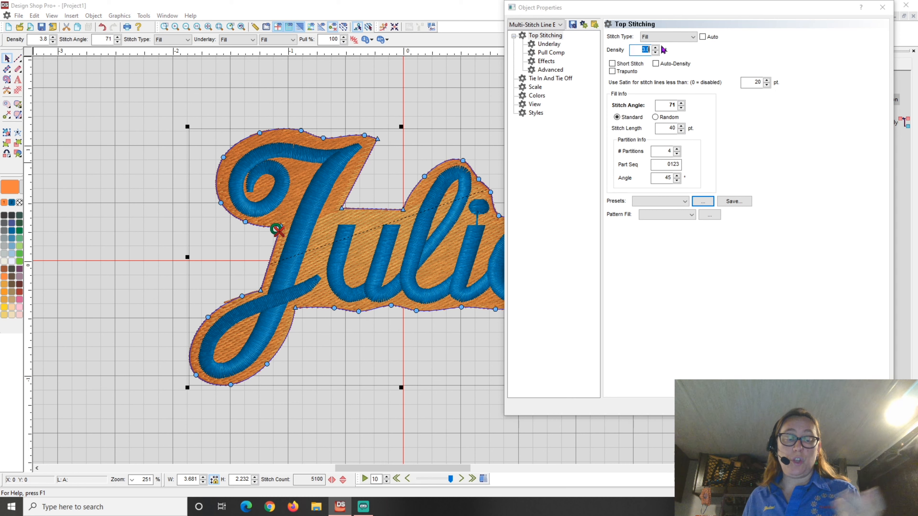
text(30)
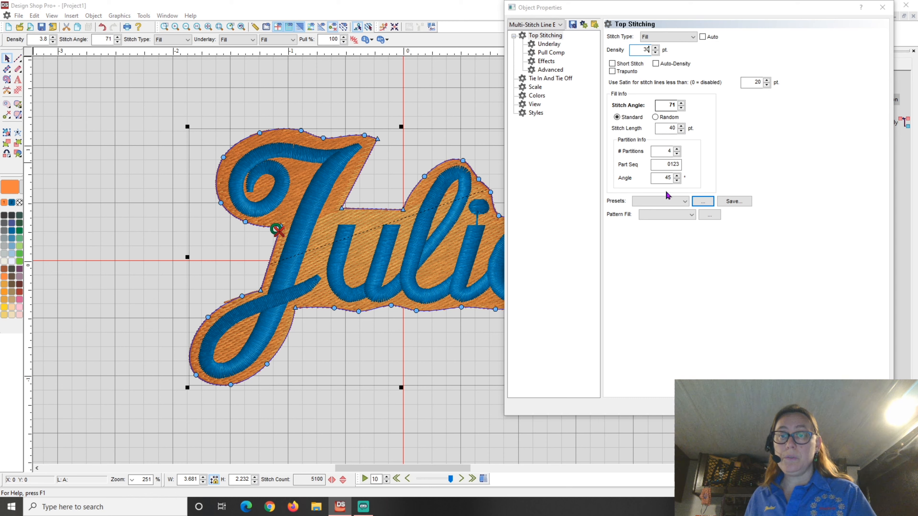
key(Return)
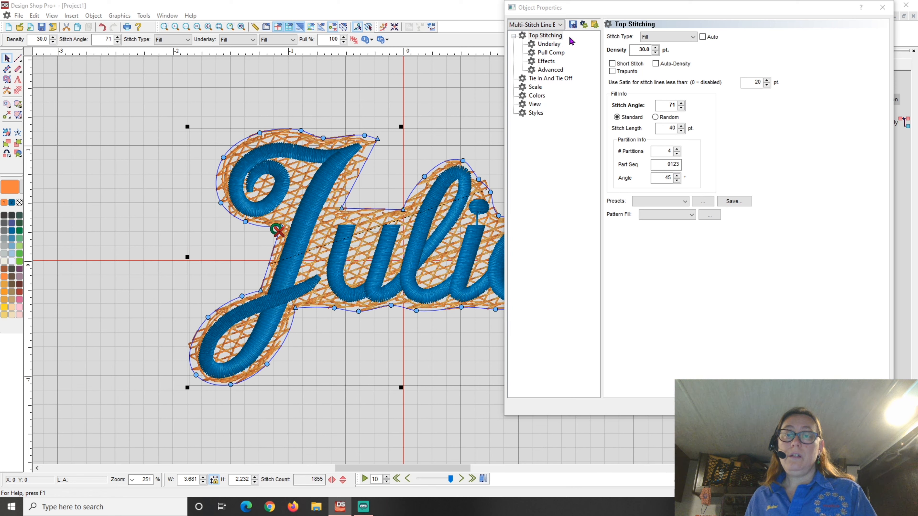
- Turn off auto-underlay for the orange fill and set its secondary underlay type to None
click(548, 44)
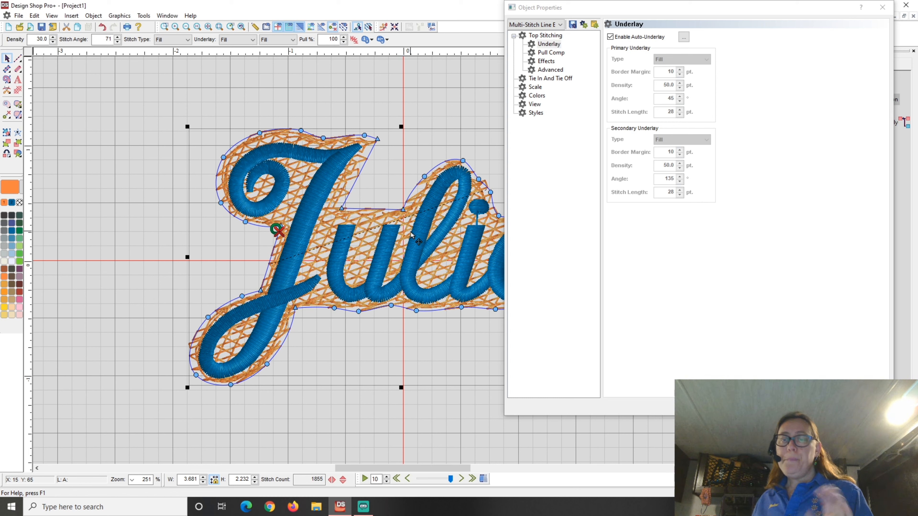
click(622, 37)
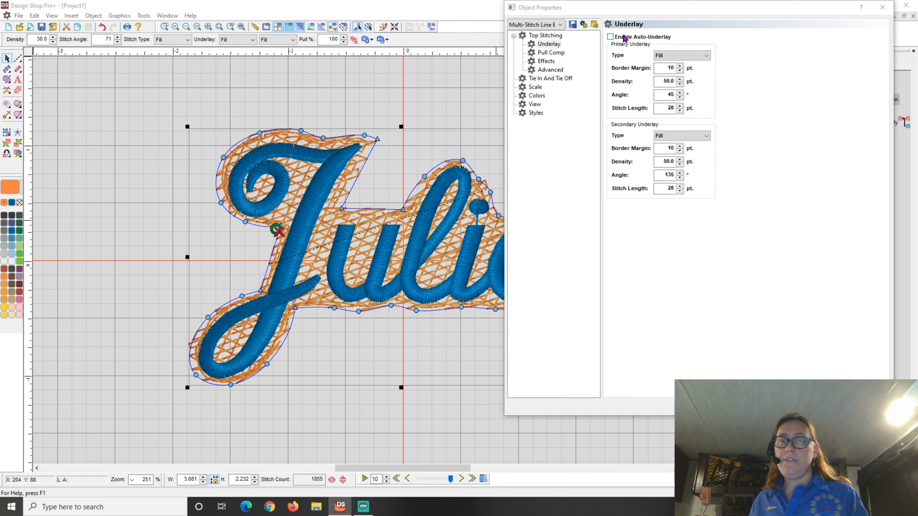
click(699, 140)
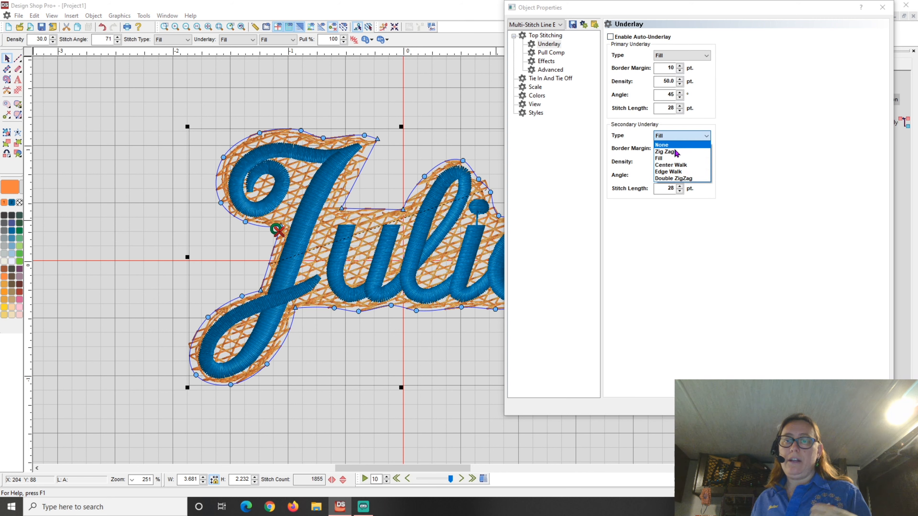
click(687, 144)
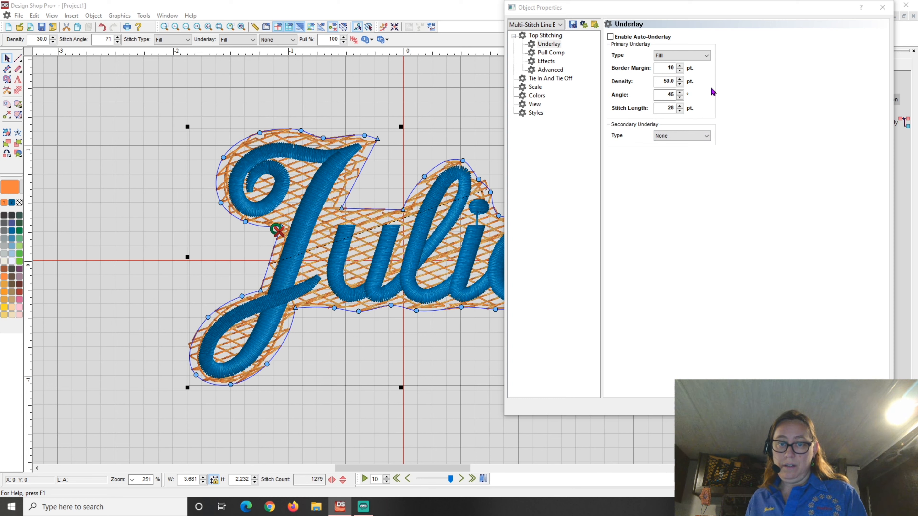
- Set the orange fill's primary underlay to an angle of 90° and a density of 30 pt
double_click(669, 94)
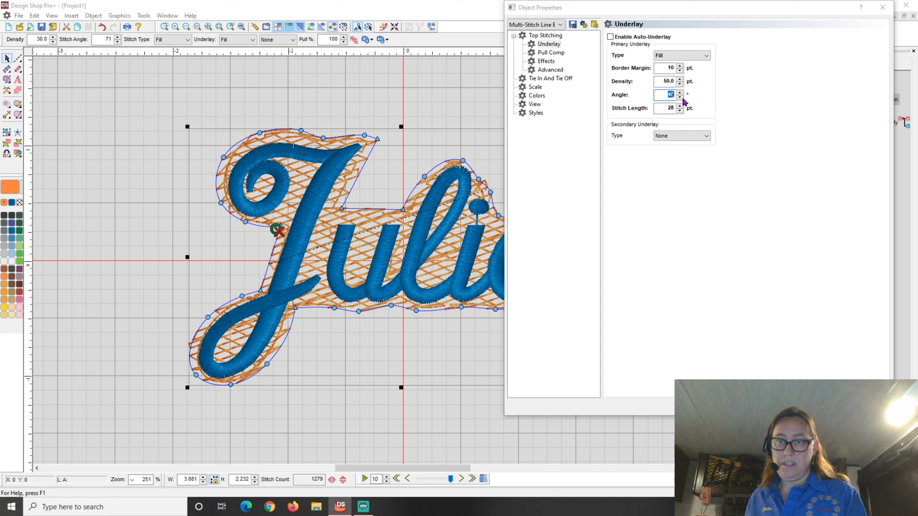
text(90)
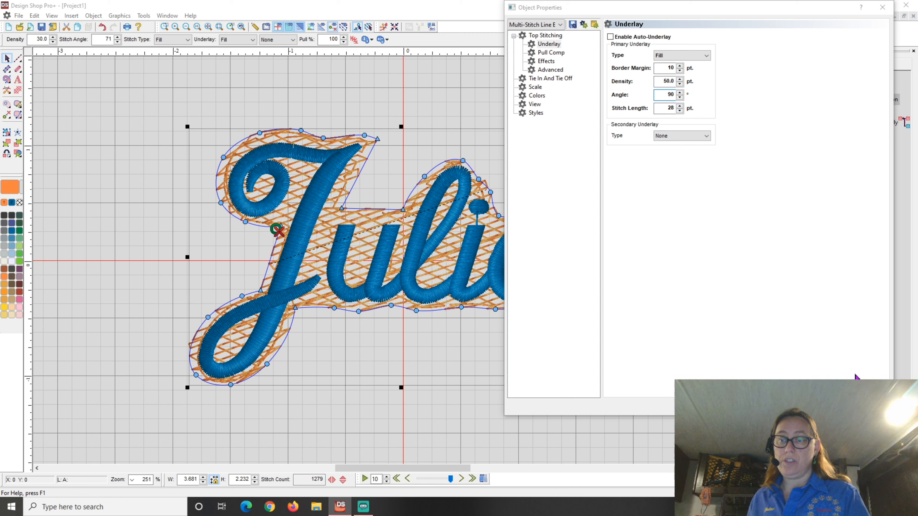
key(Return)
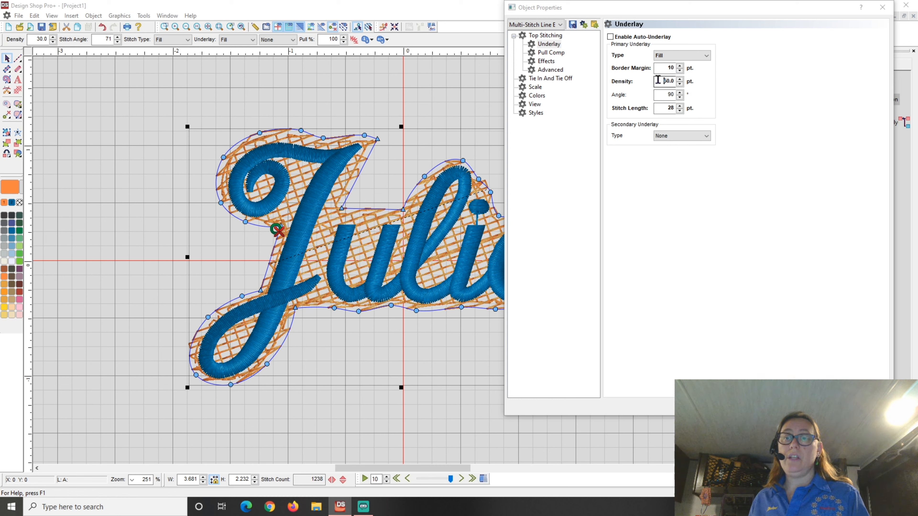
drag(657, 80, 680, 82)
text(30)
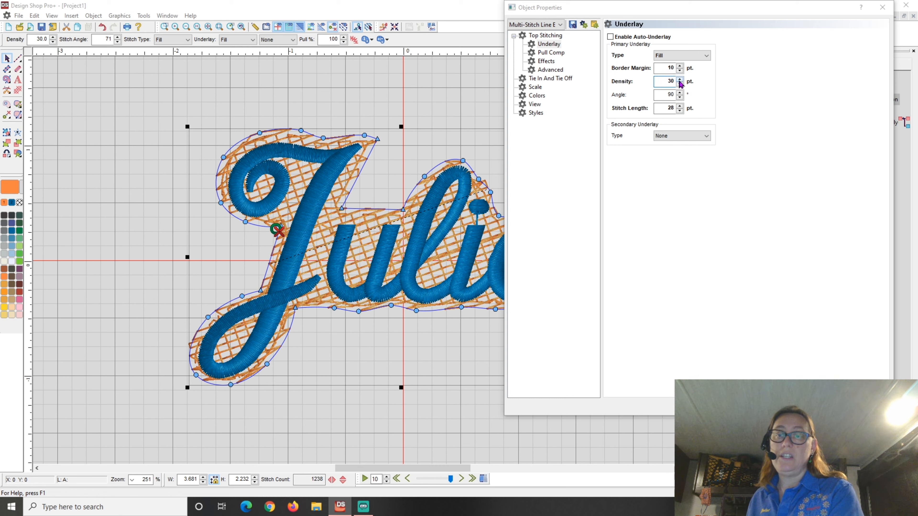
key(Return)
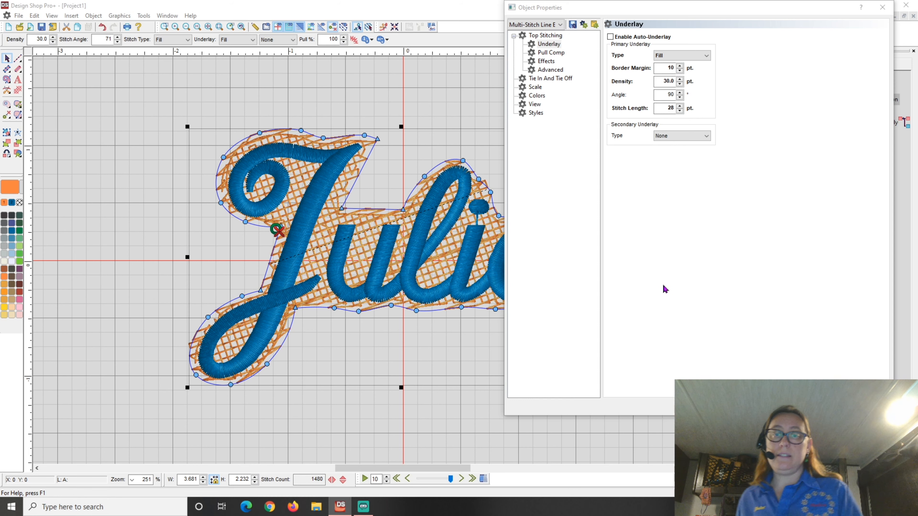
- Enable Trapunto in the orange fill's top stitching settings and clear the selection to view the design
click(546, 35)
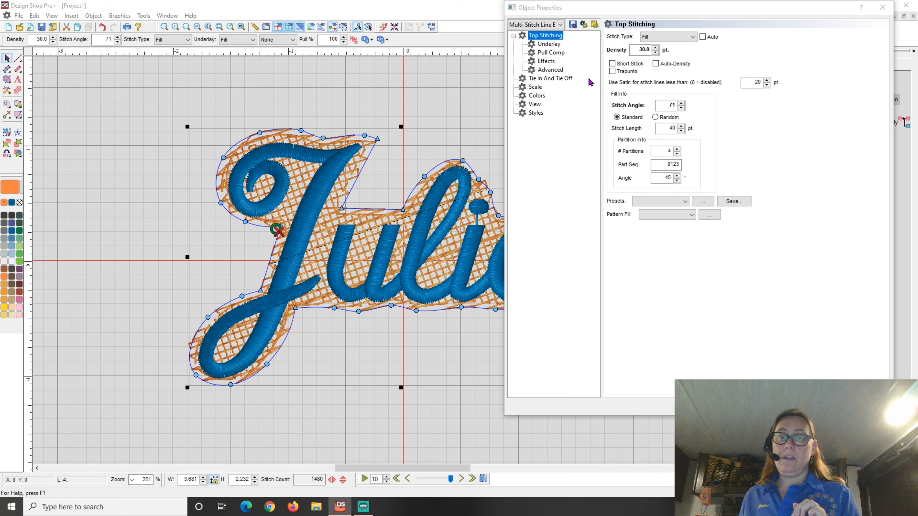
click(612, 72)
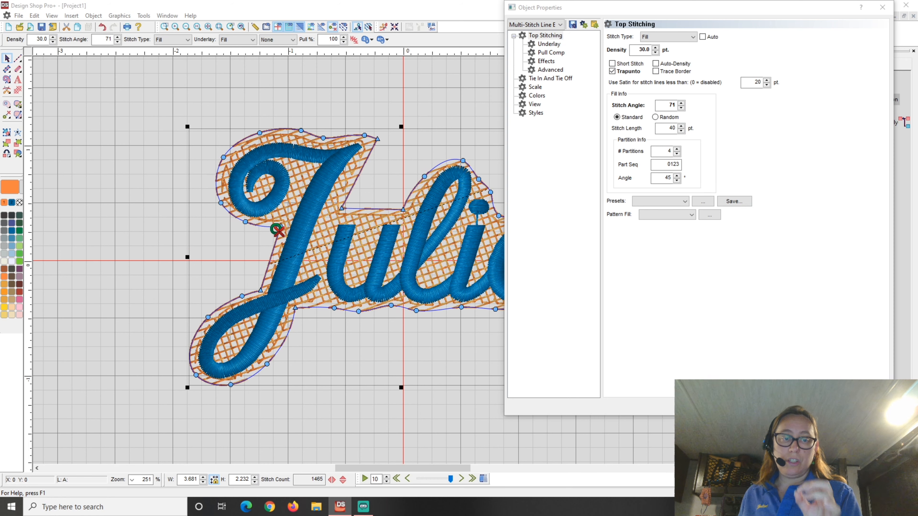
click(485, 411)
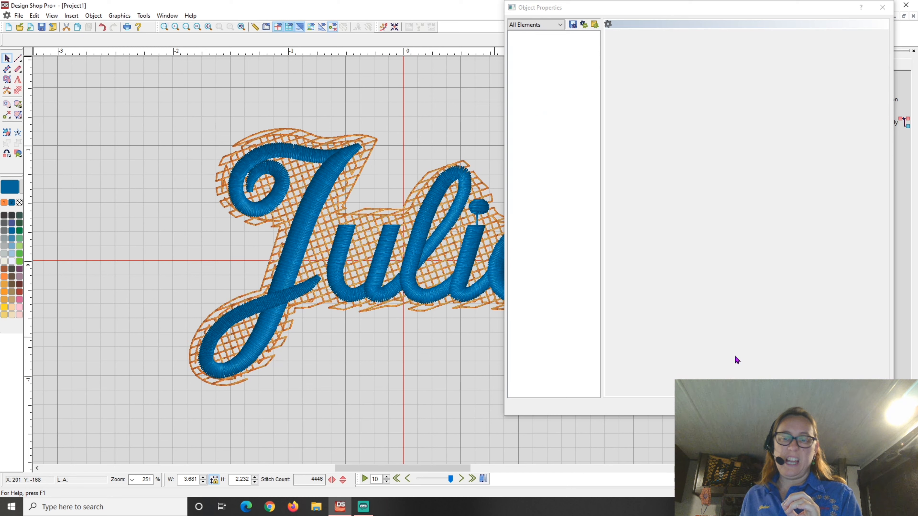
click(348, 210)
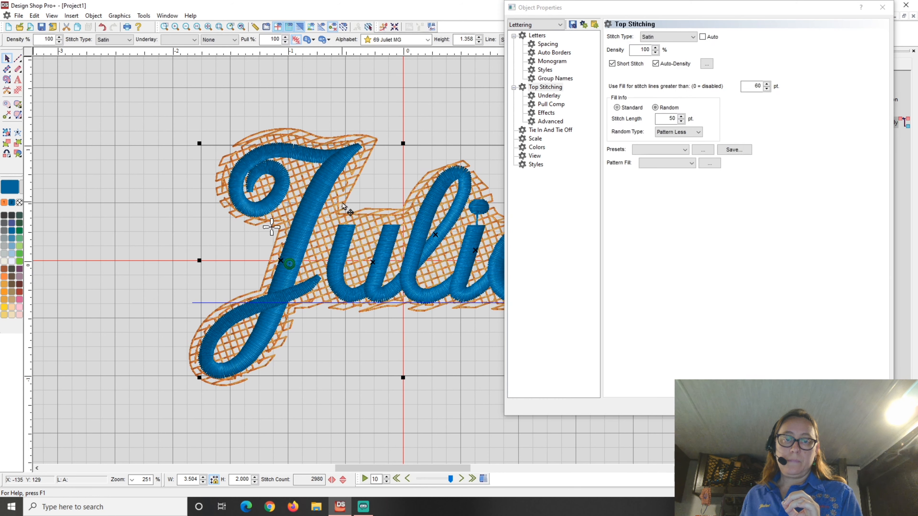
click(356, 134)
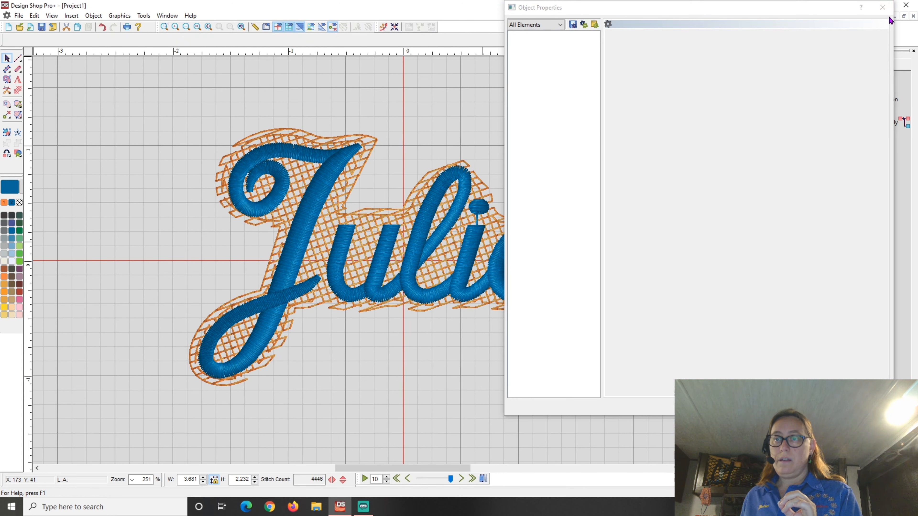
- Save the Complex Fill's top stitching settings as a preset named "Primer stitch" and close its properties
click(883, 7)
click(863, 111)
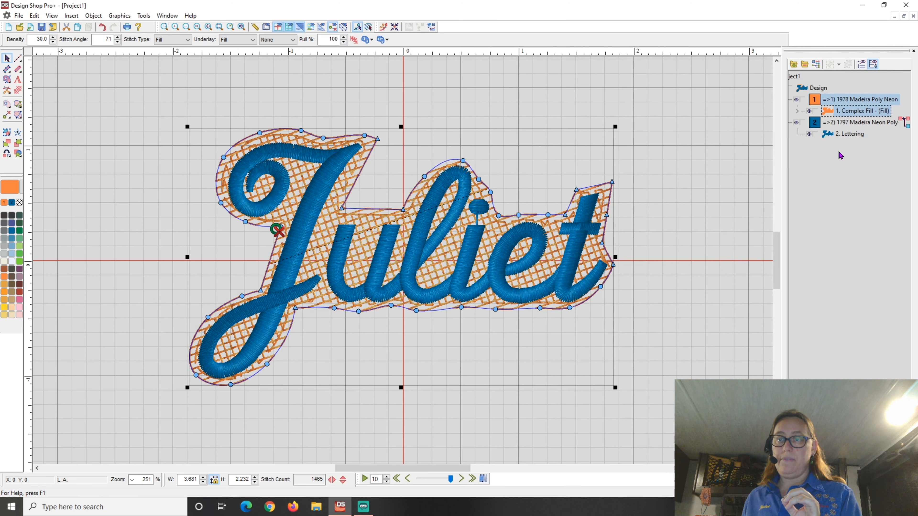
double_click(583, 146)
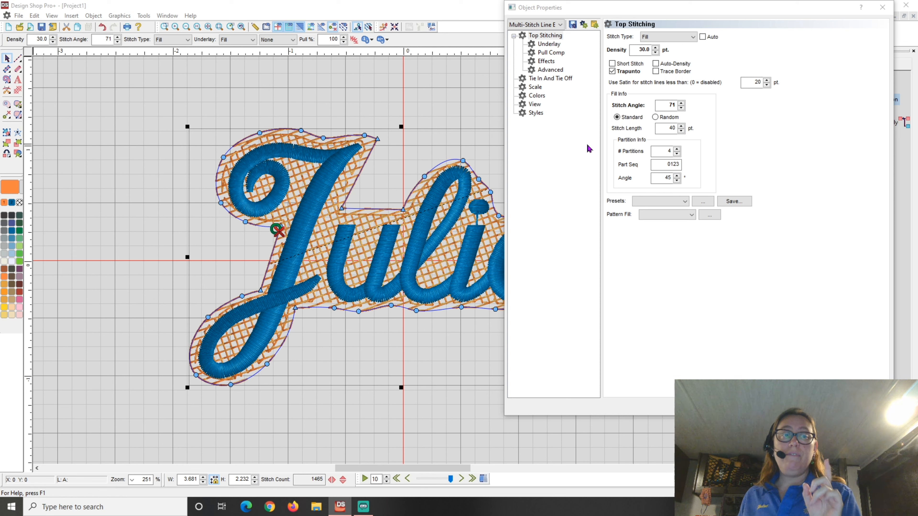
click(741, 203)
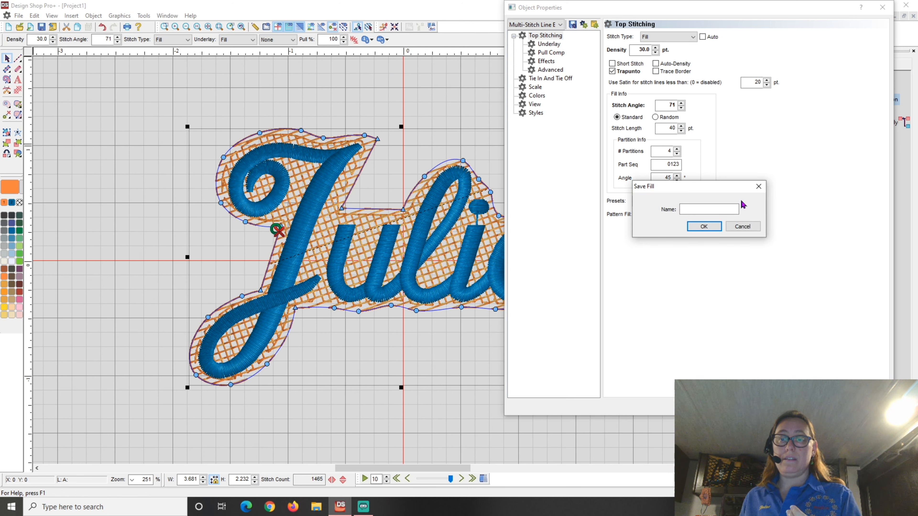
click(707, 209)
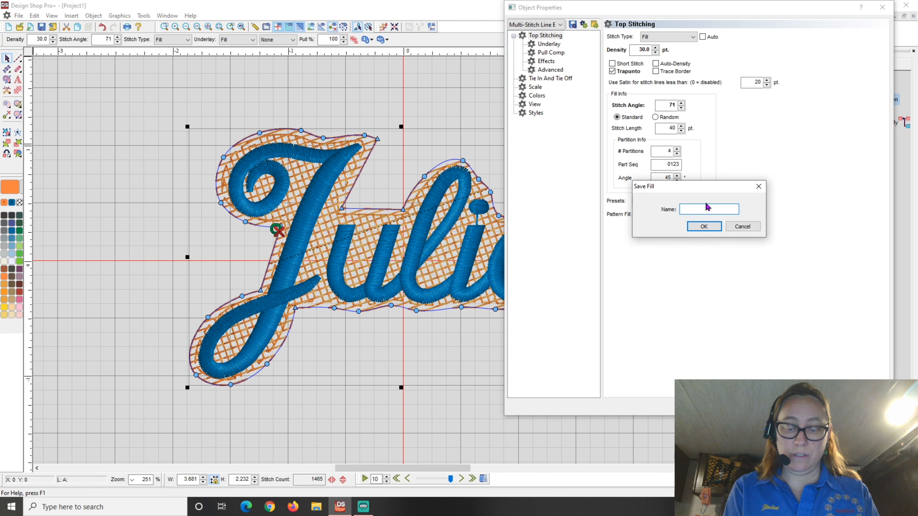
text(Primer )
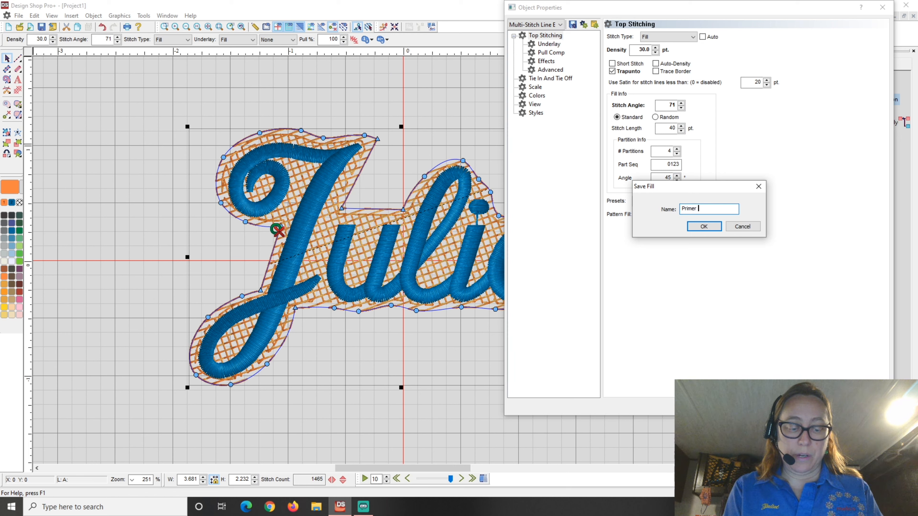
text(stitch)
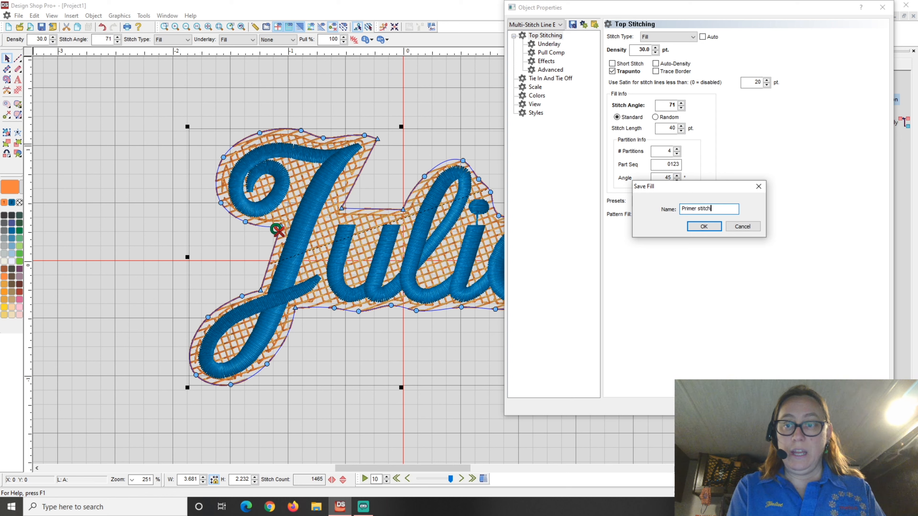
click(703, 226)
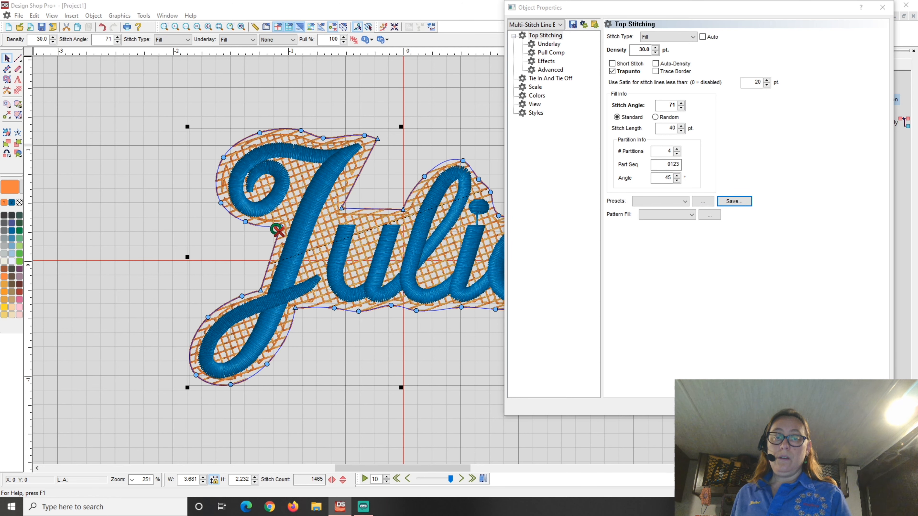
click(766, 406)
- Reset the Complex Fill's stitch settings by switching its stitch type to Satin and back to Fill
double_click(578, 149)
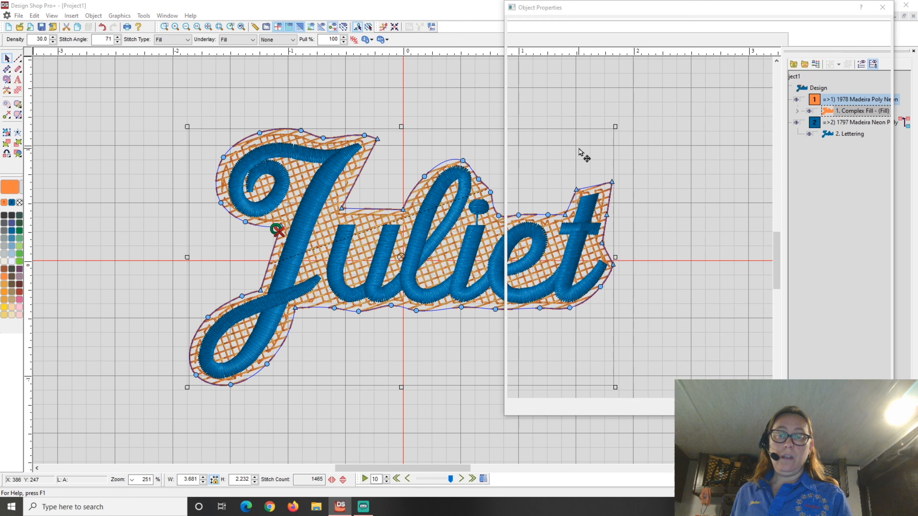
click(684, 202)
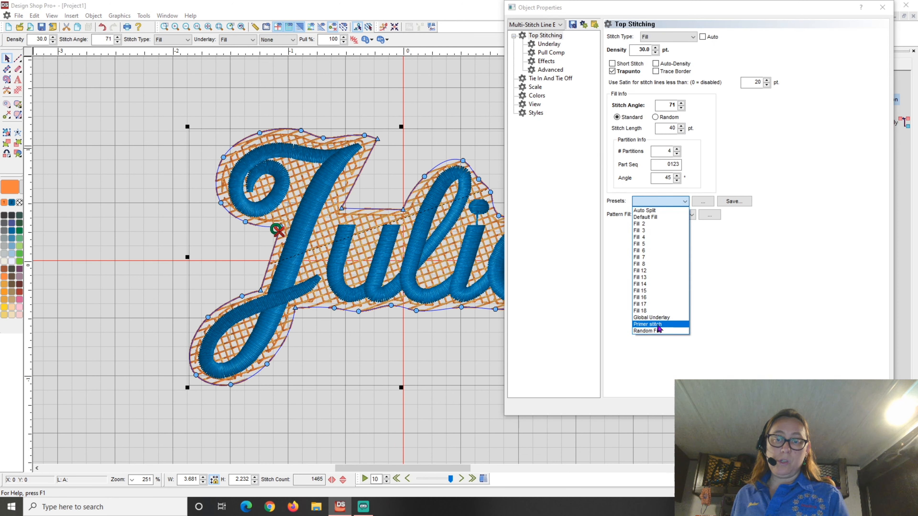
click(691, 37)
click(692, 38)
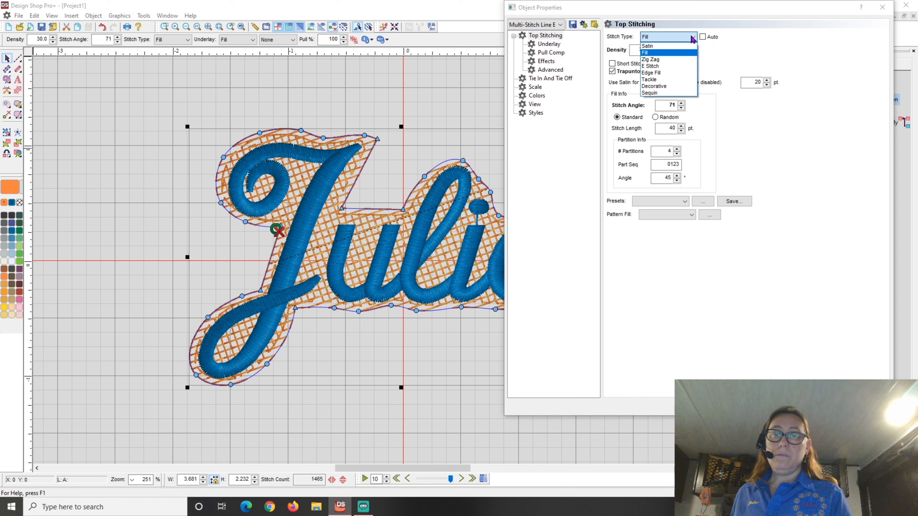
click(648, 46)
click(650, 36)
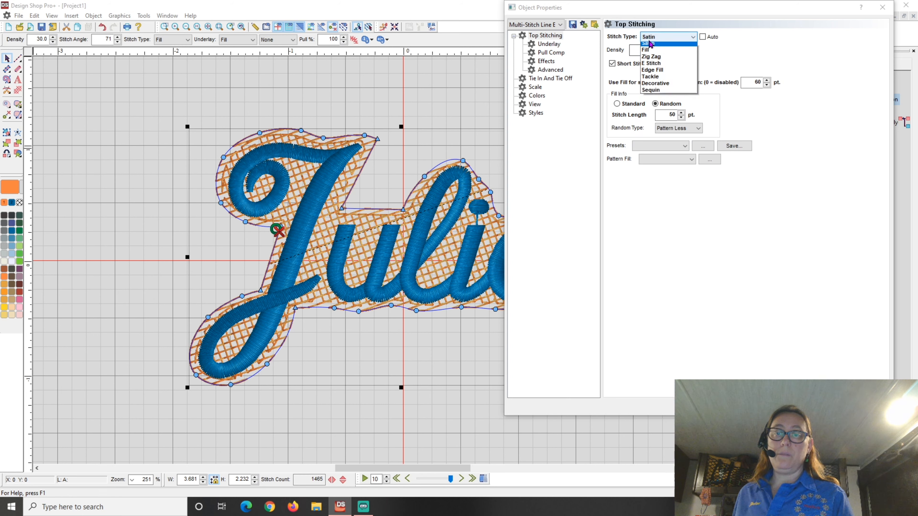
click(653, 56)
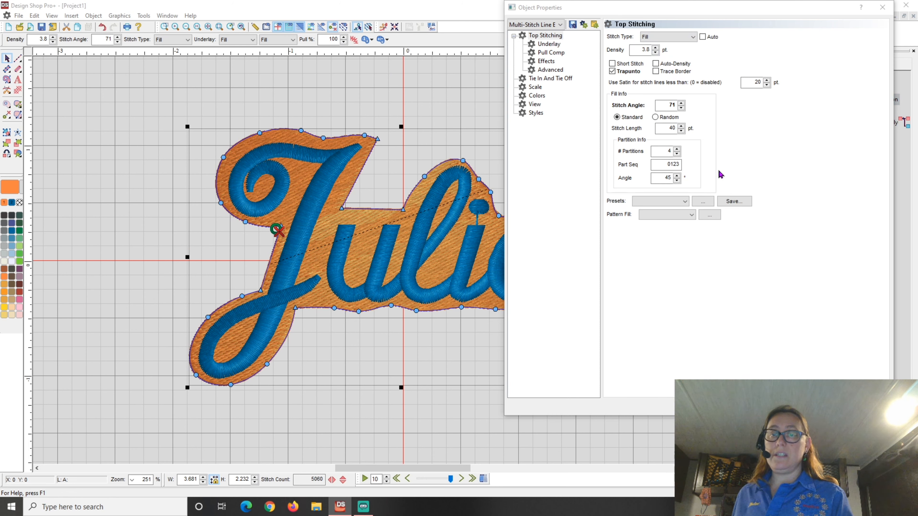
- Apply the "Primer stitch" preset to the Complex Fill and close its properties
click(675, 201)
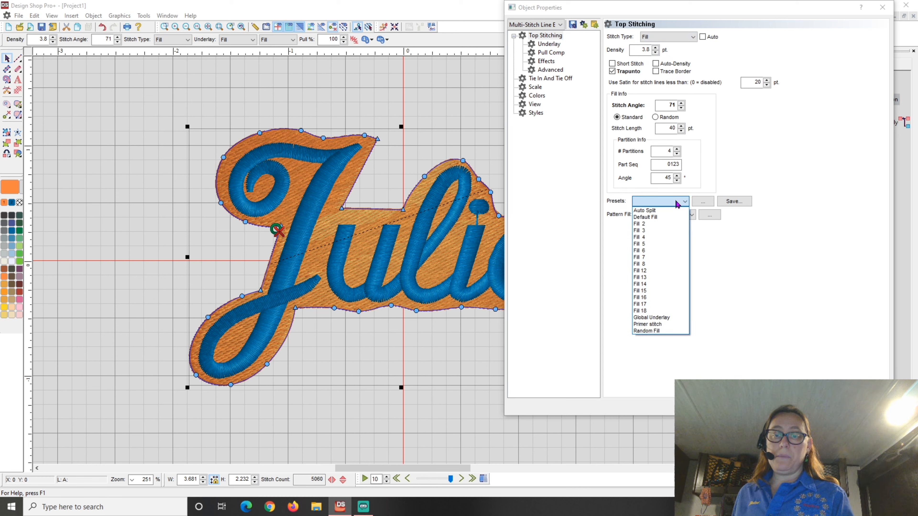
click(661, 324)
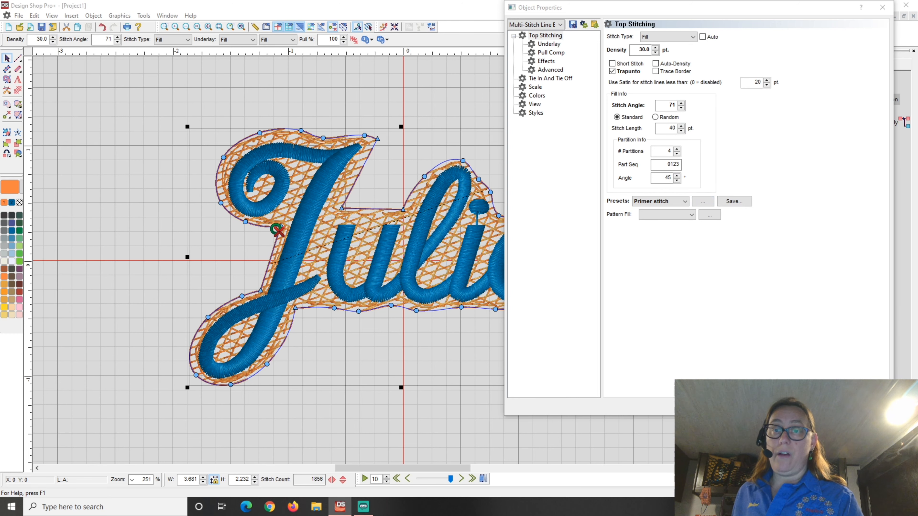
click(766, 405)
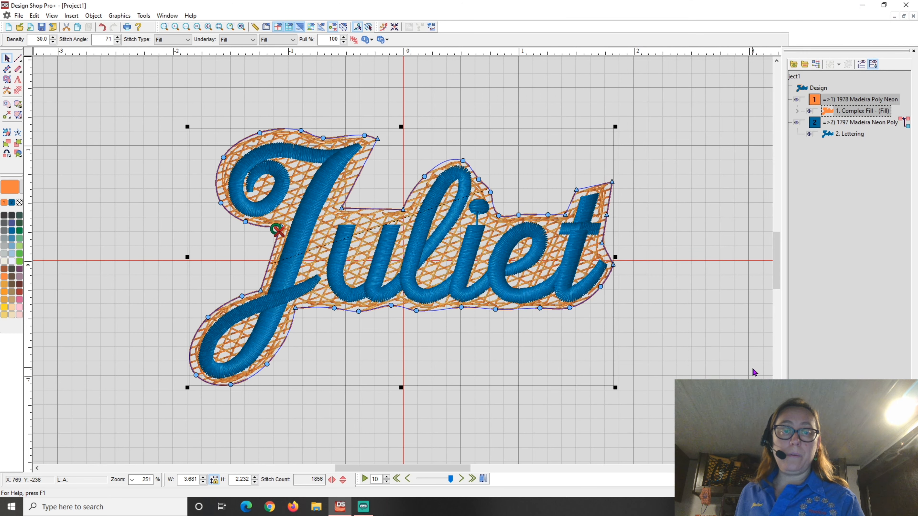